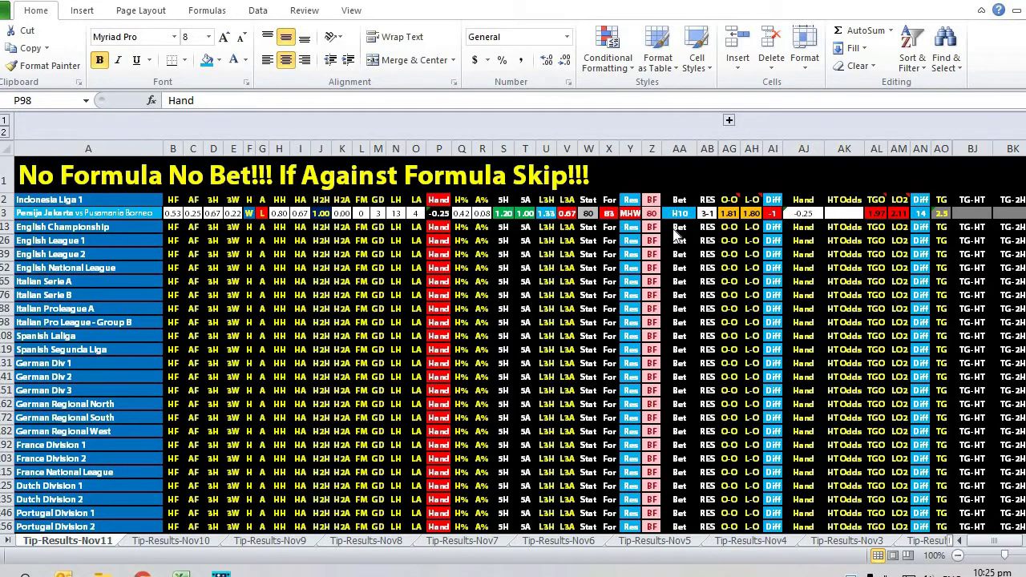
{"action": "left_click", "coordinate": [608, 213]}
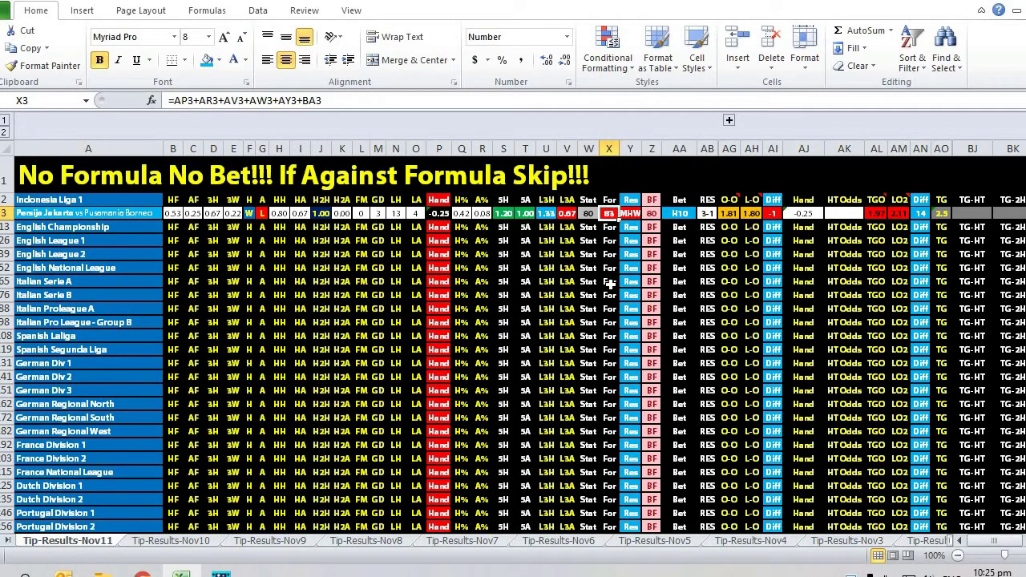
{"action": "left_click", "coordinate": [609, 282]}
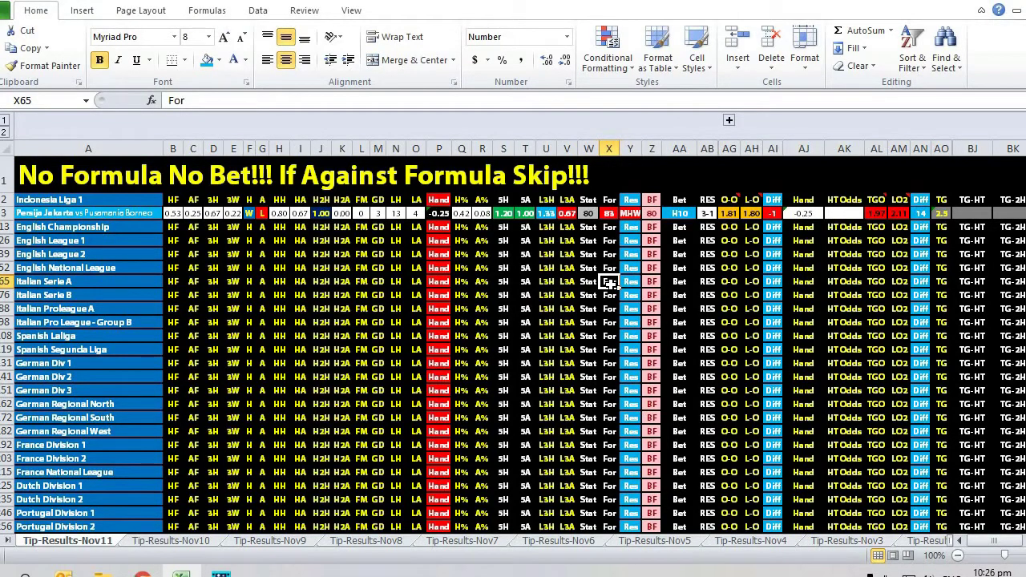
{"action": "left_click", "coordinate": [729, 214]}
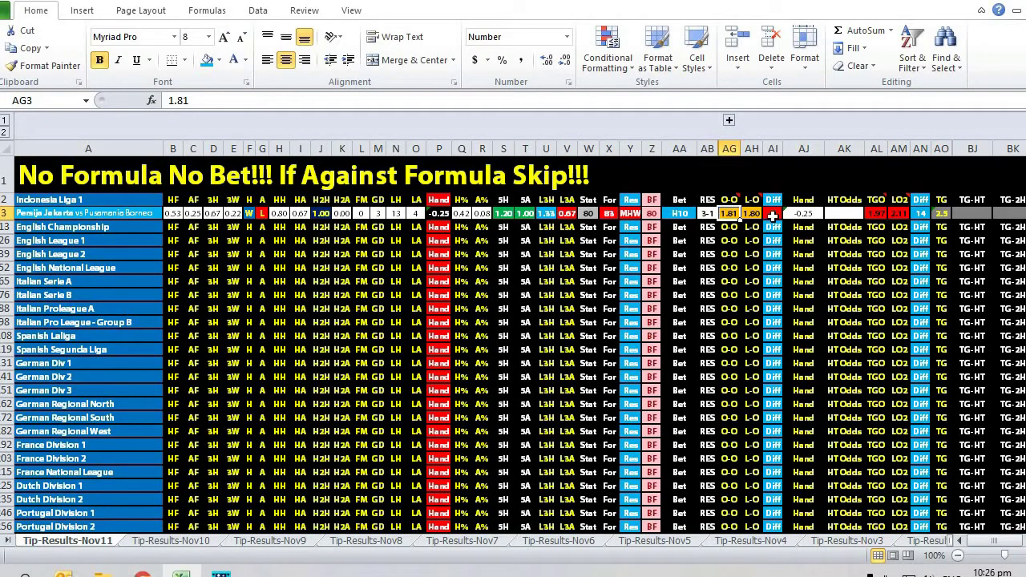
{"action": "left_click", "coordinate": [774, 214]}
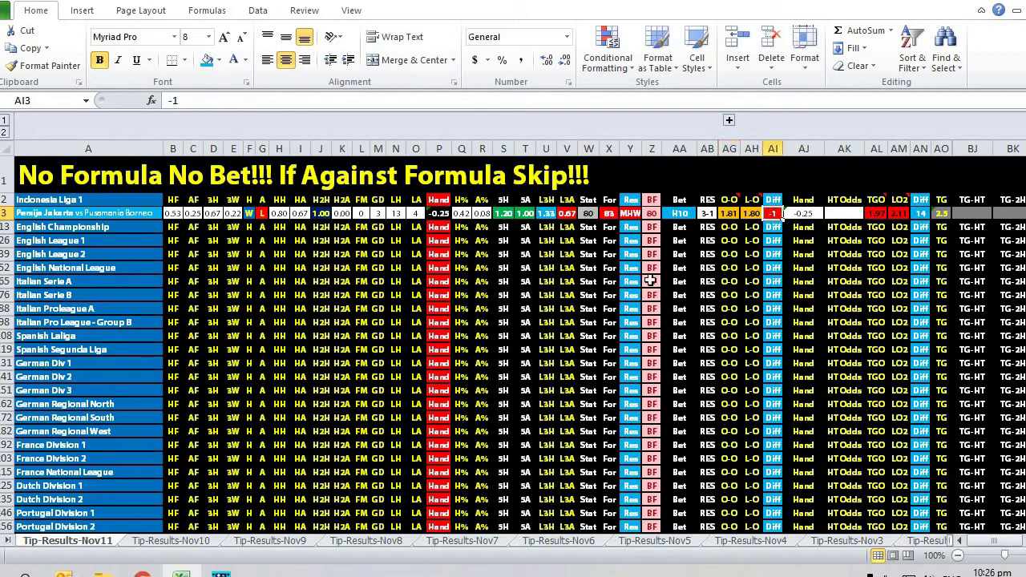
{"action": "left_click", "coordinate": [320, 214]}
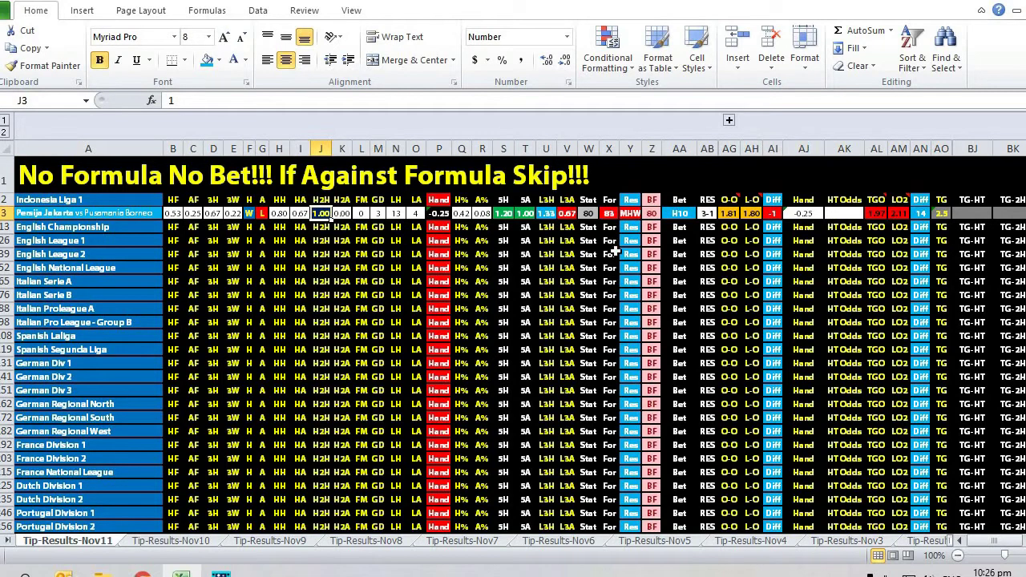
{"action": "left_click", "coordinate": [546, 213]}
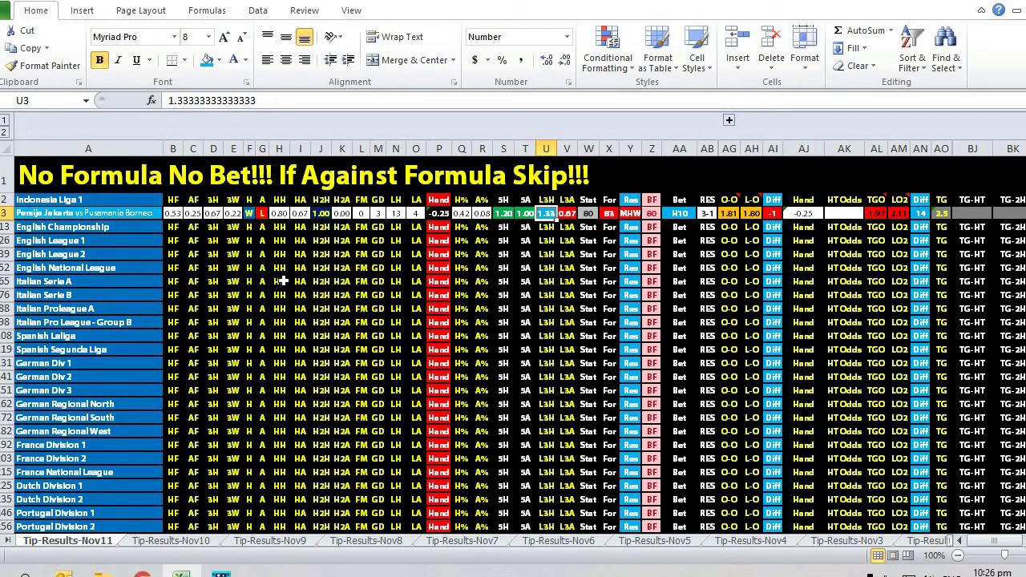
{"action": "left_click", "coordinate": [249, 213]}
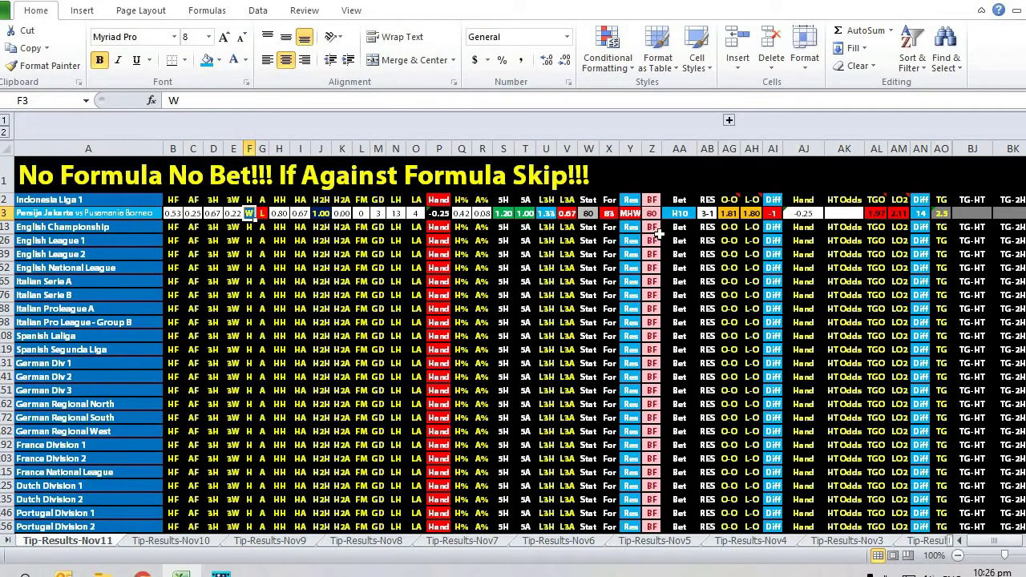
{"action": "left_click", "coordinate": [550, 214]}
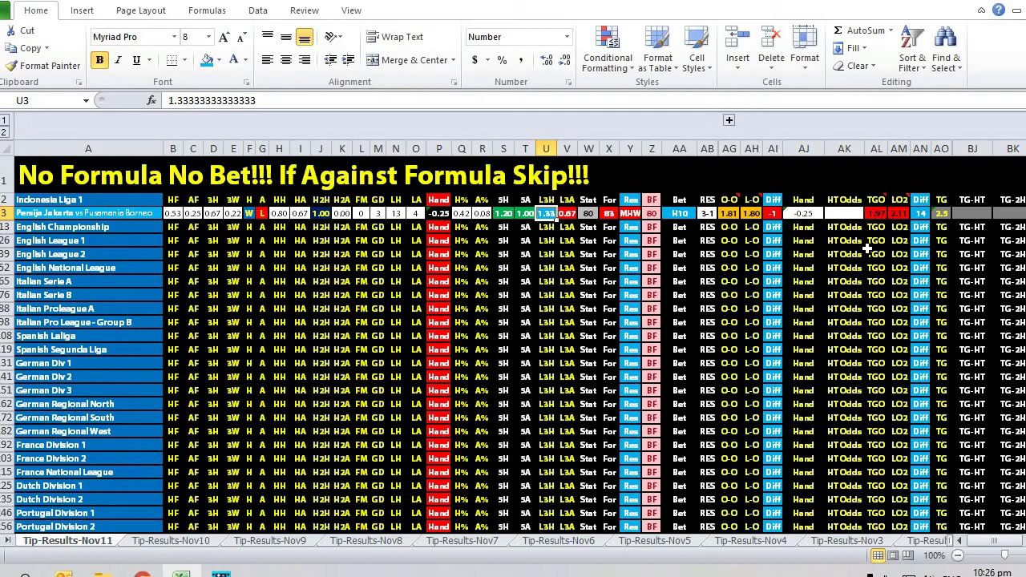
{"action": "left_click", "coordinate": [877, 213]}
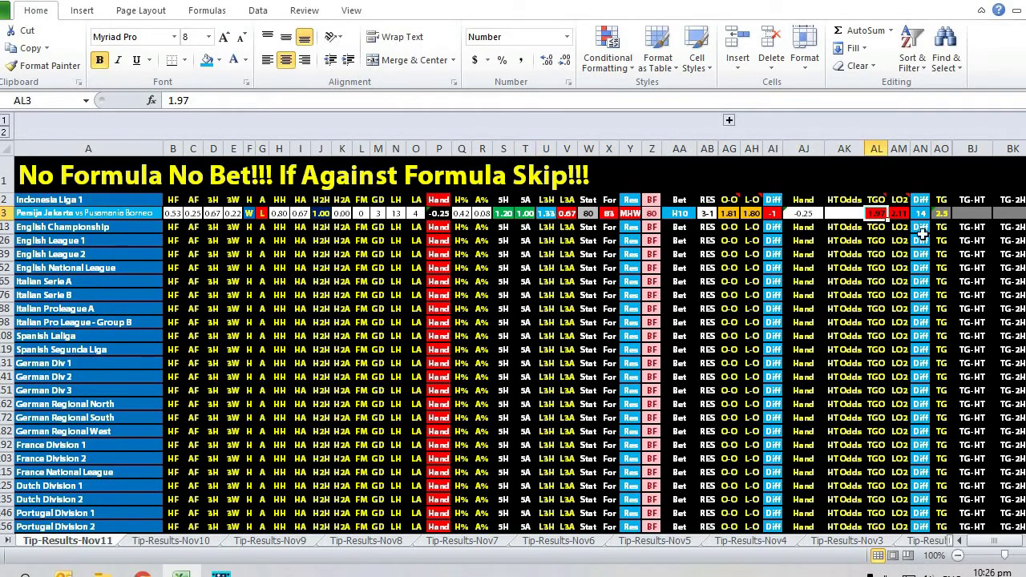